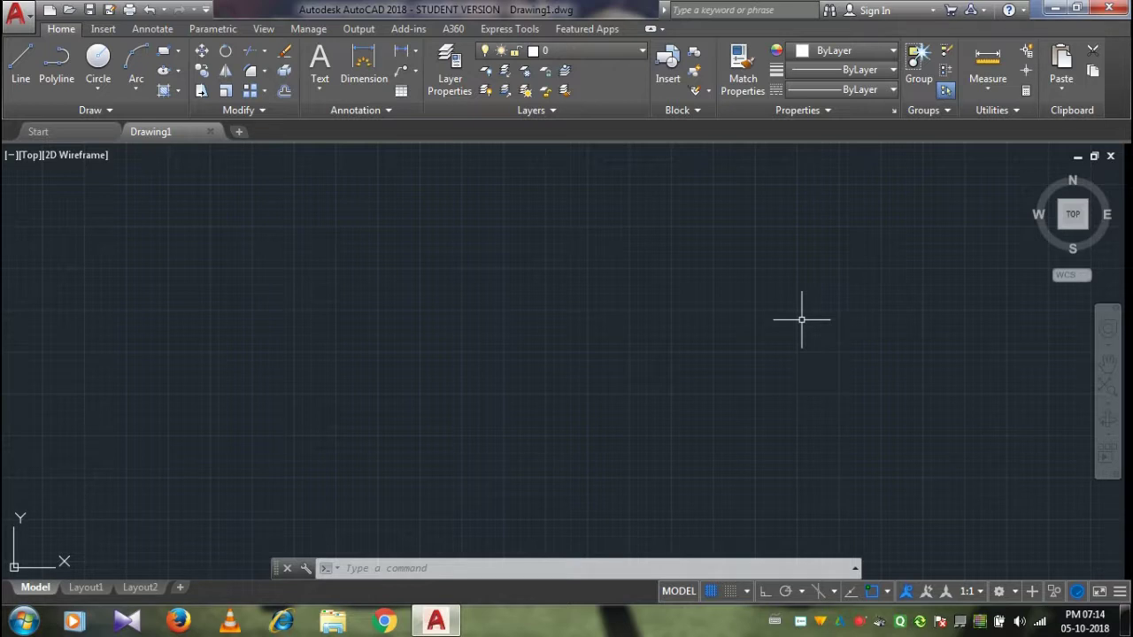
Turn off the drawing grid and switch Ortho mode on
{"action": "key", "text": "F7"}
{"action": "key", "text": "F7"}
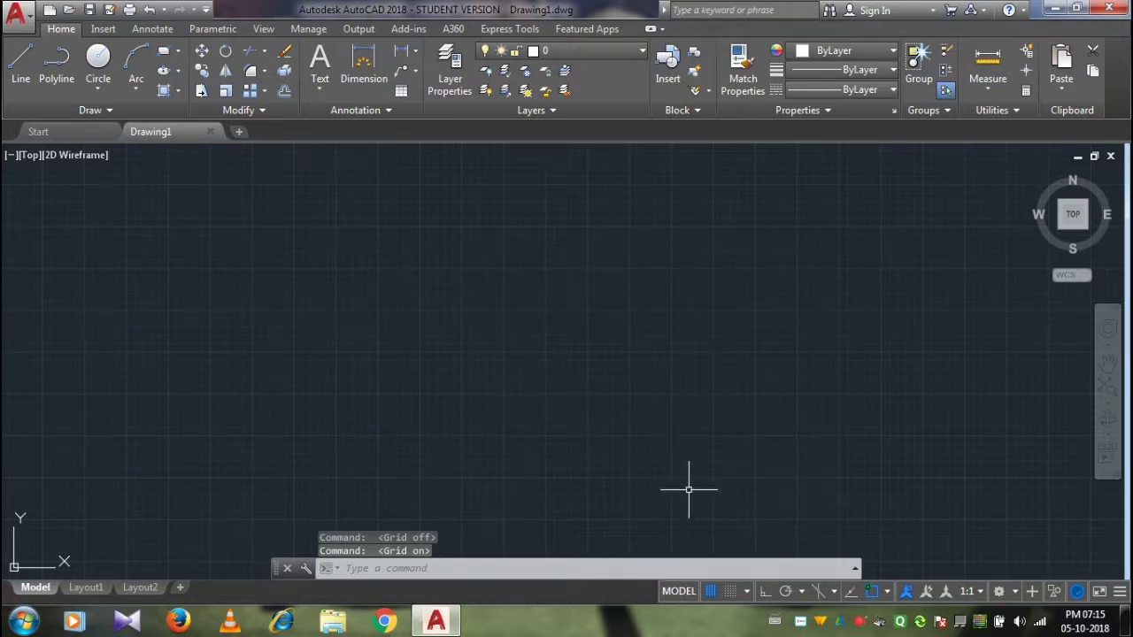
{"action": "left_click", "coordinate": [709, 592]}
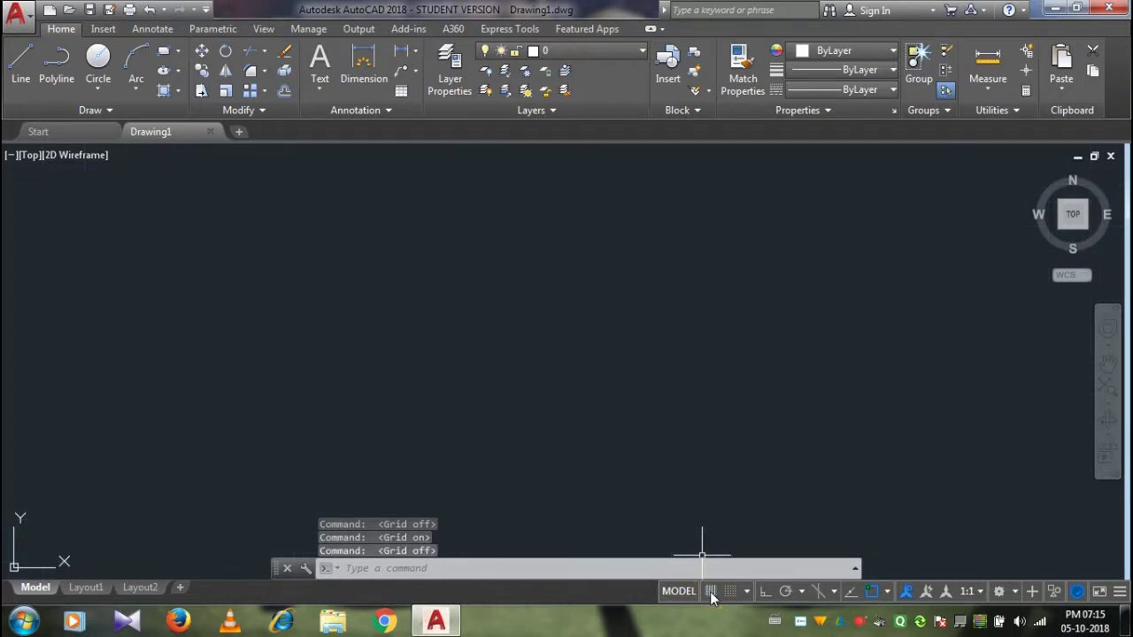
{"action": "left_click", "coordinate": [764, 592]}
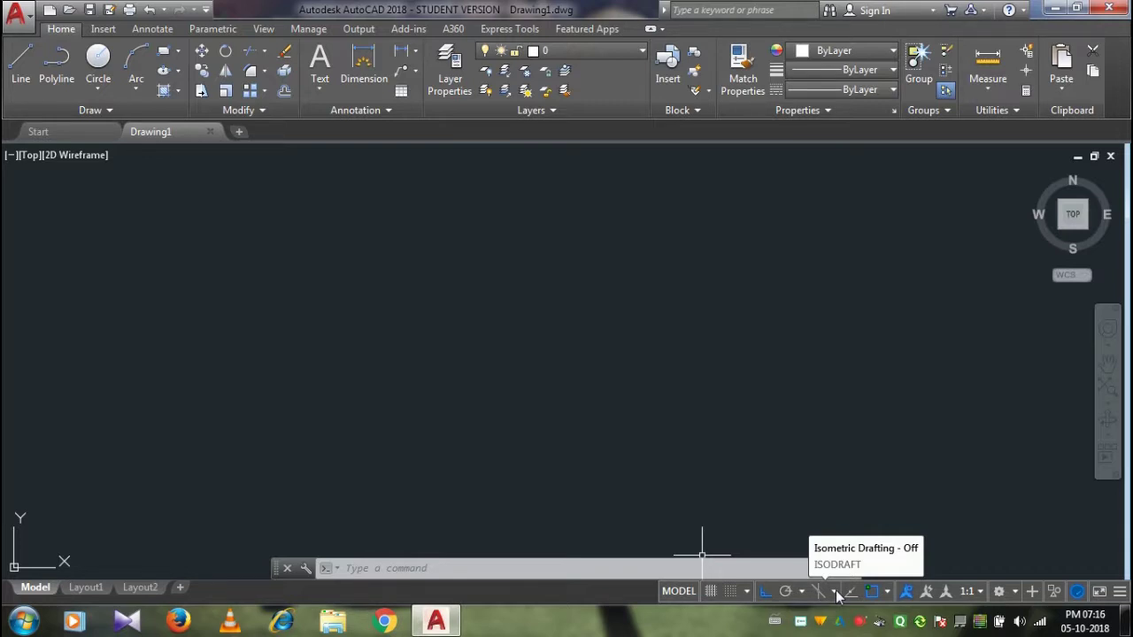
{"action": "left_click", "coordinate": [885, 597]}
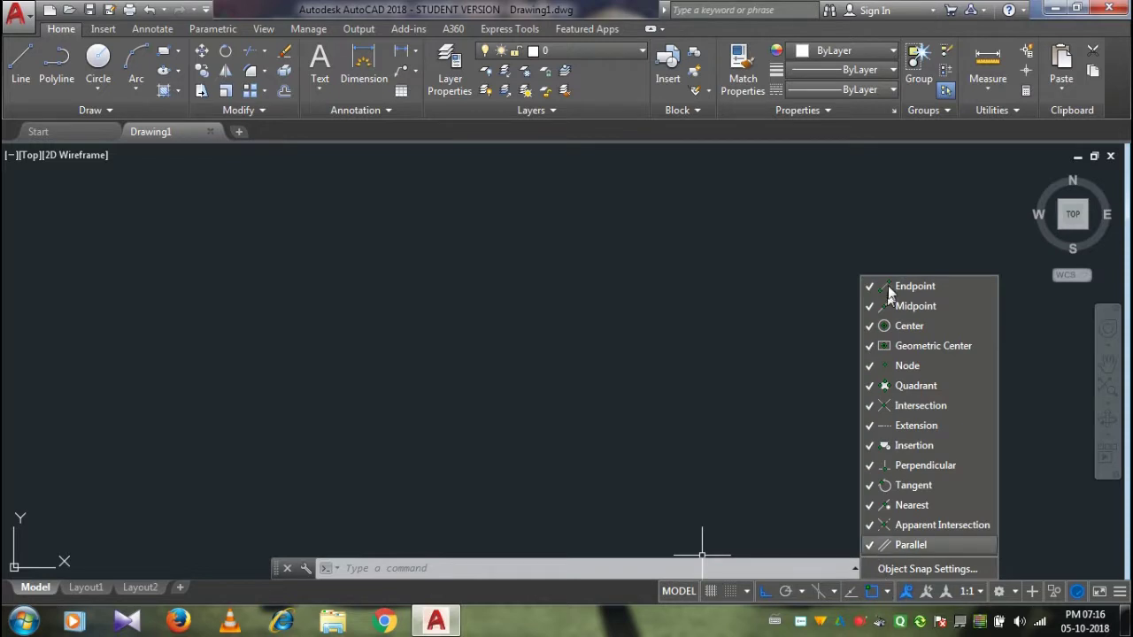
{"action": "left_click", "coordinate": [888, 591]}
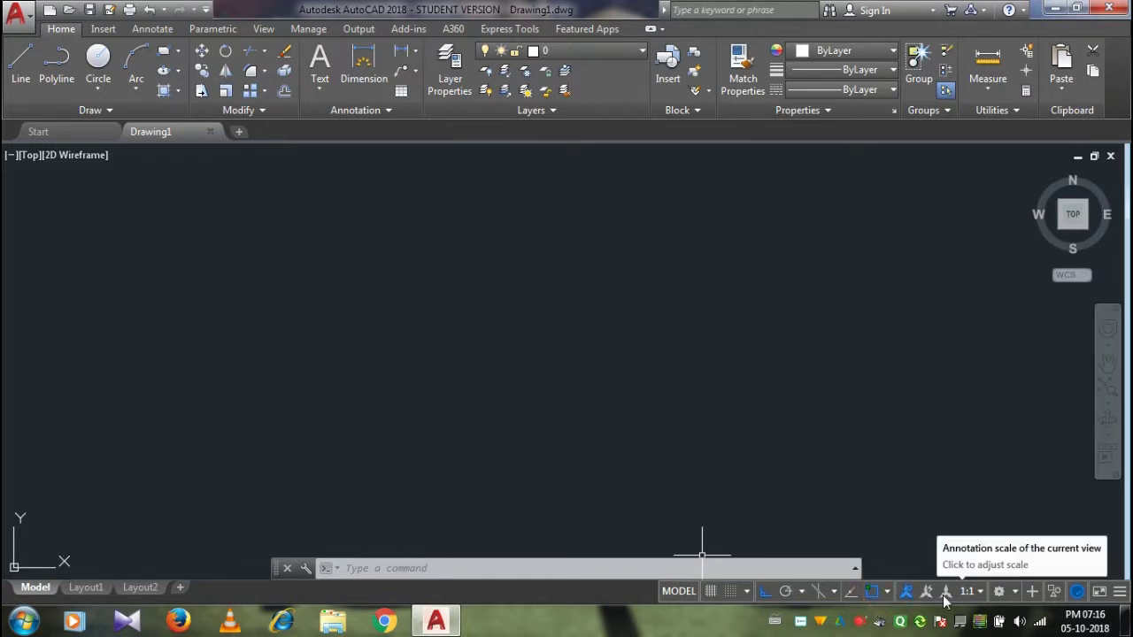
{"action": "left_click", "coordinate": [1015, 593]}
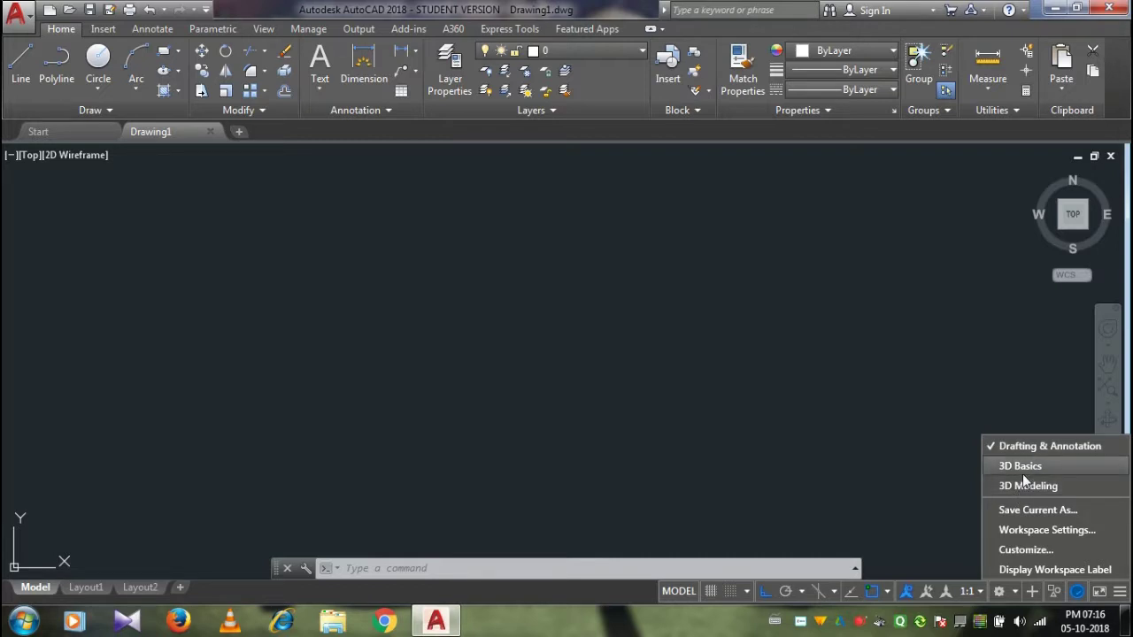
{"action": "left_click", "coordinate": [1002, 487]}
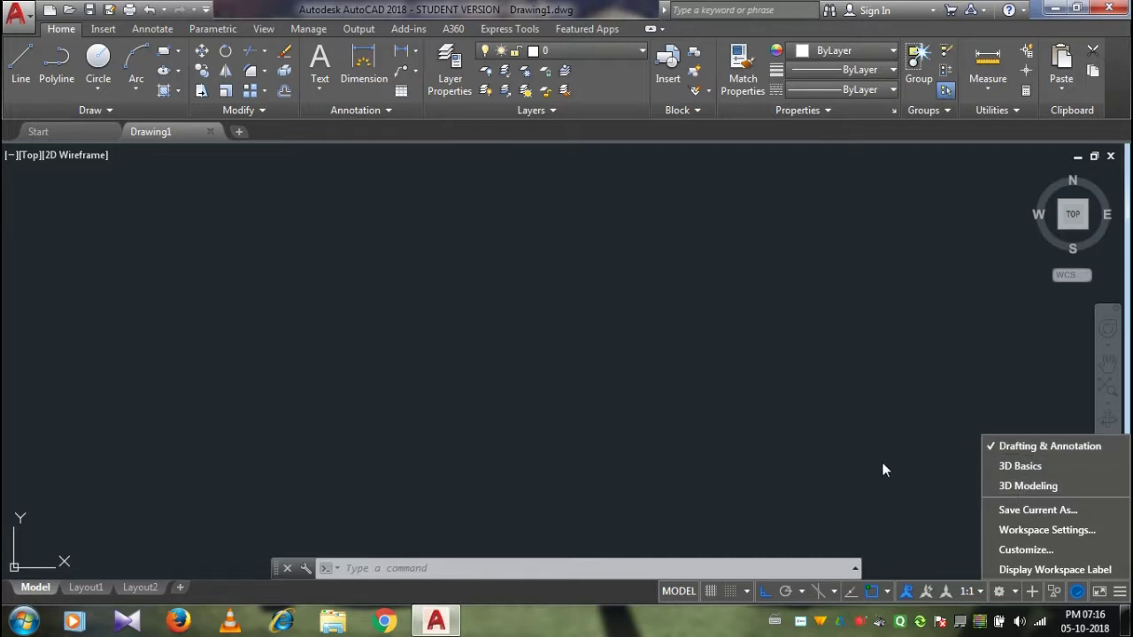
View the existing paper layouts, add a new layout and open it, and return to model space
{"action": "left_click", "coordinate": [86, 588]}
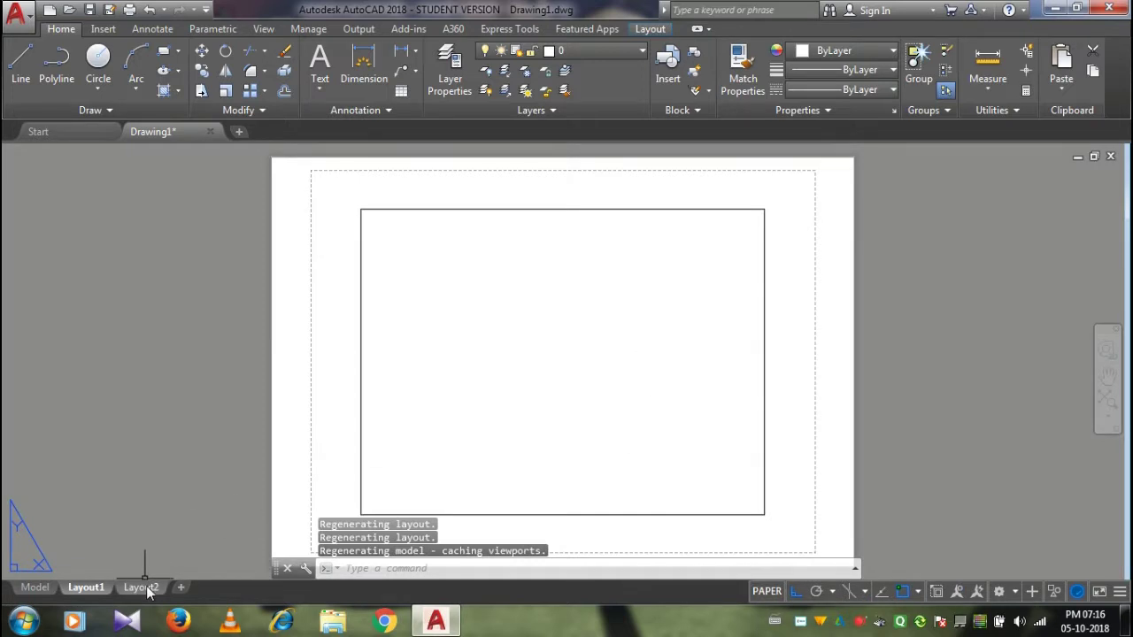
{"action": "left_click", "coordinate": [146, 586]}
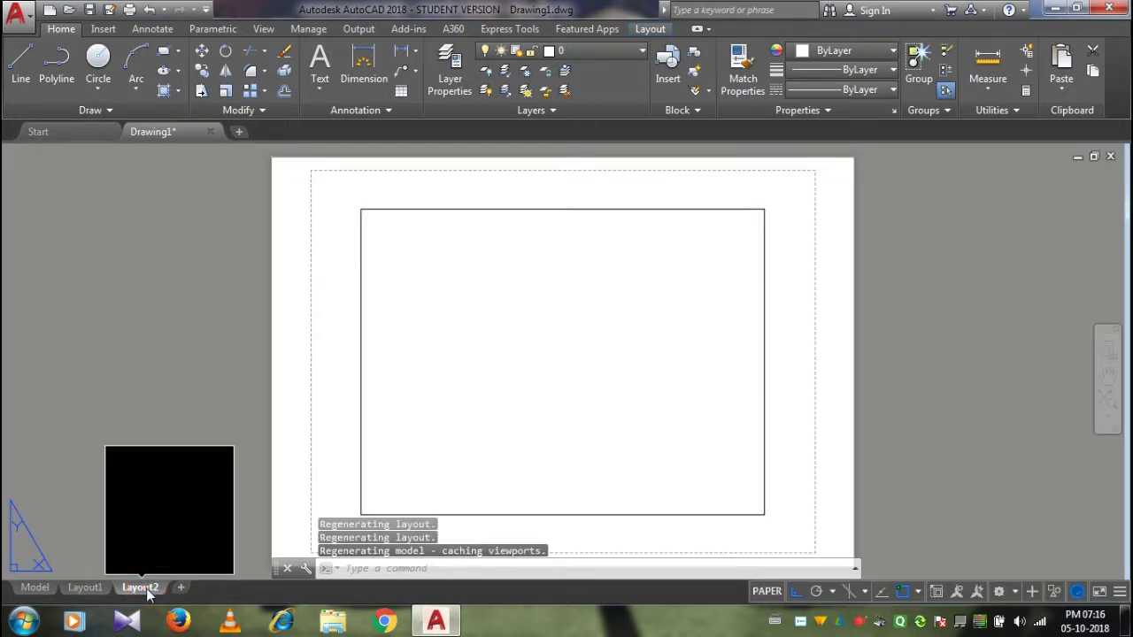
{"action": "right_click", "coordinate": [146, 589]}
{"action": "left_click", "coordinate": [221, 332]}
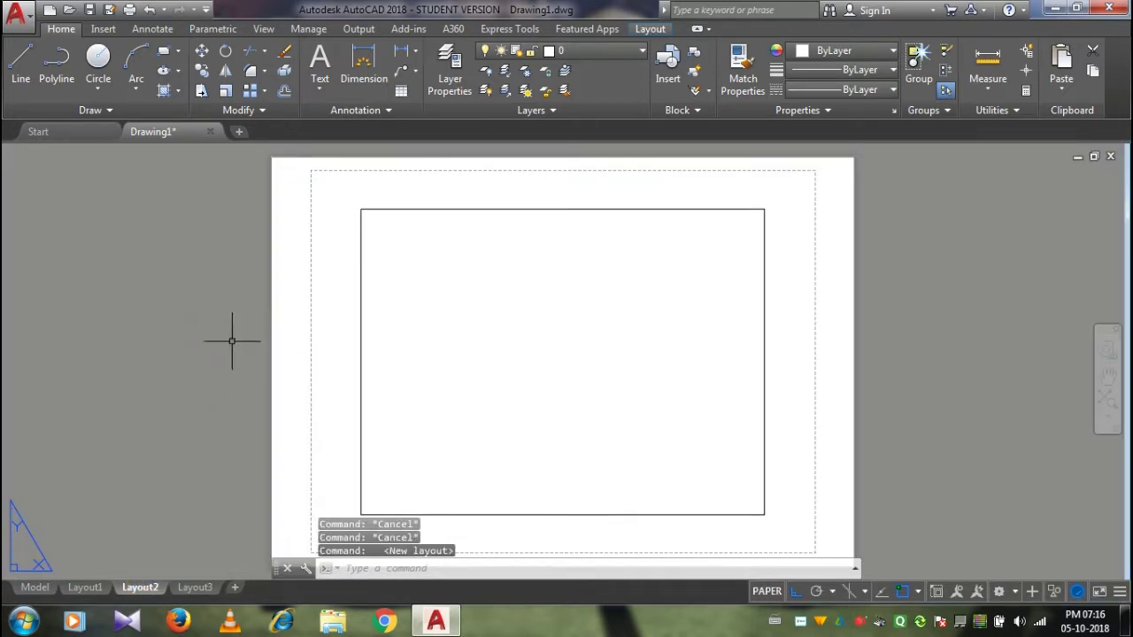
{"action": "left_click", "coordinate": [202, 588]}
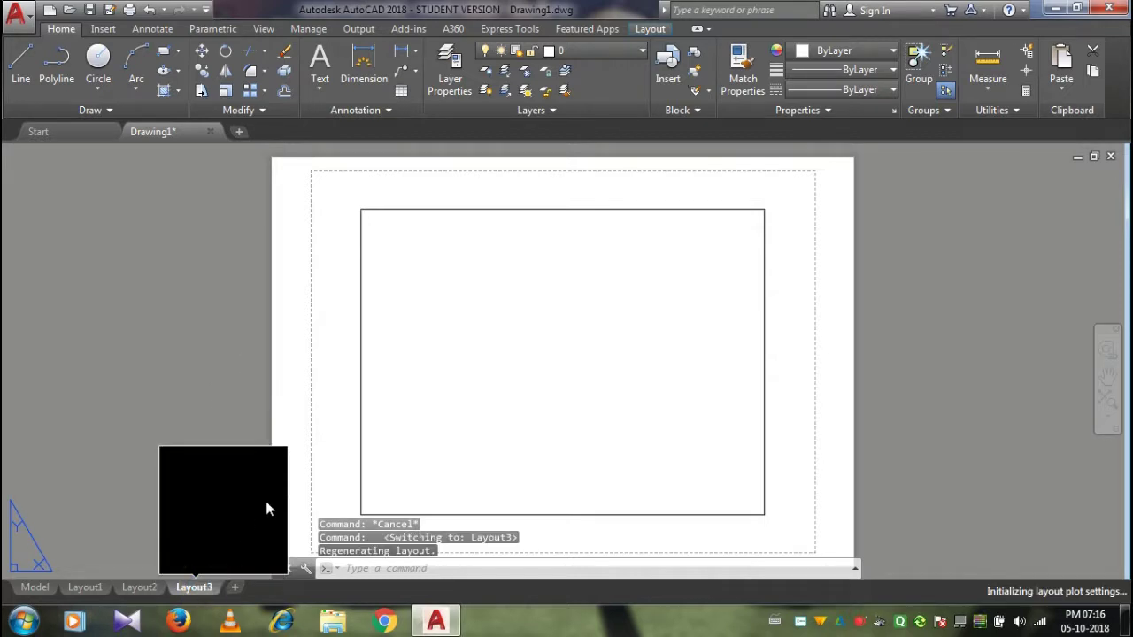
{"action": "left_click", "coordinate": [34, 589]}
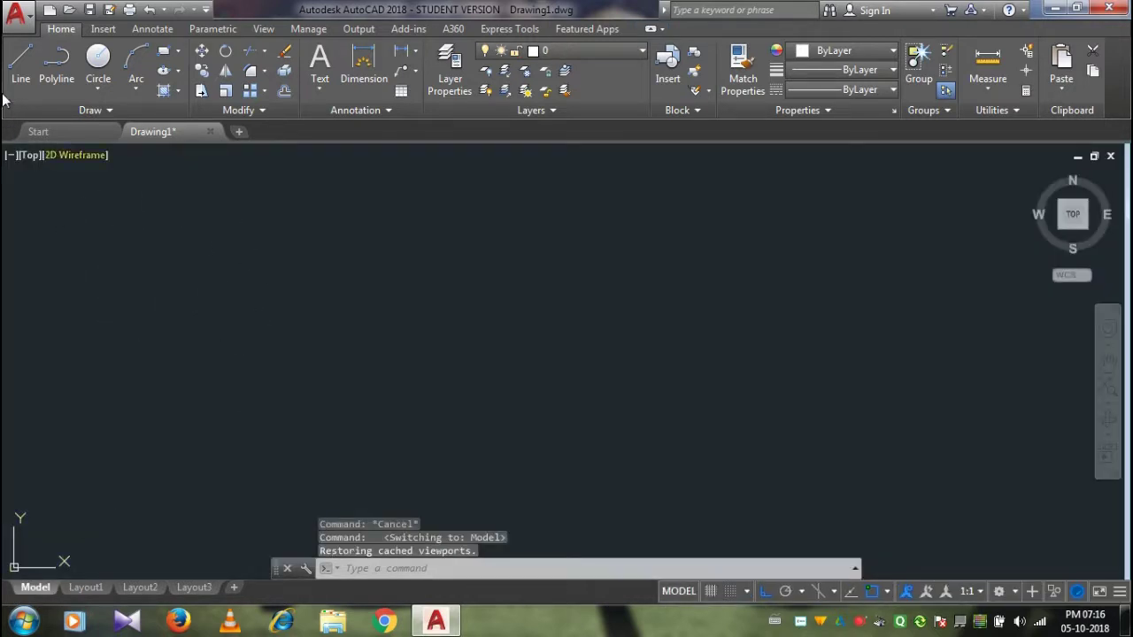
Open the Plot settings for the model, examine the paper size, plot area, plot style and scale options, and close them without plotting
{"action": "left_click", "coordinate": [16, 14]}
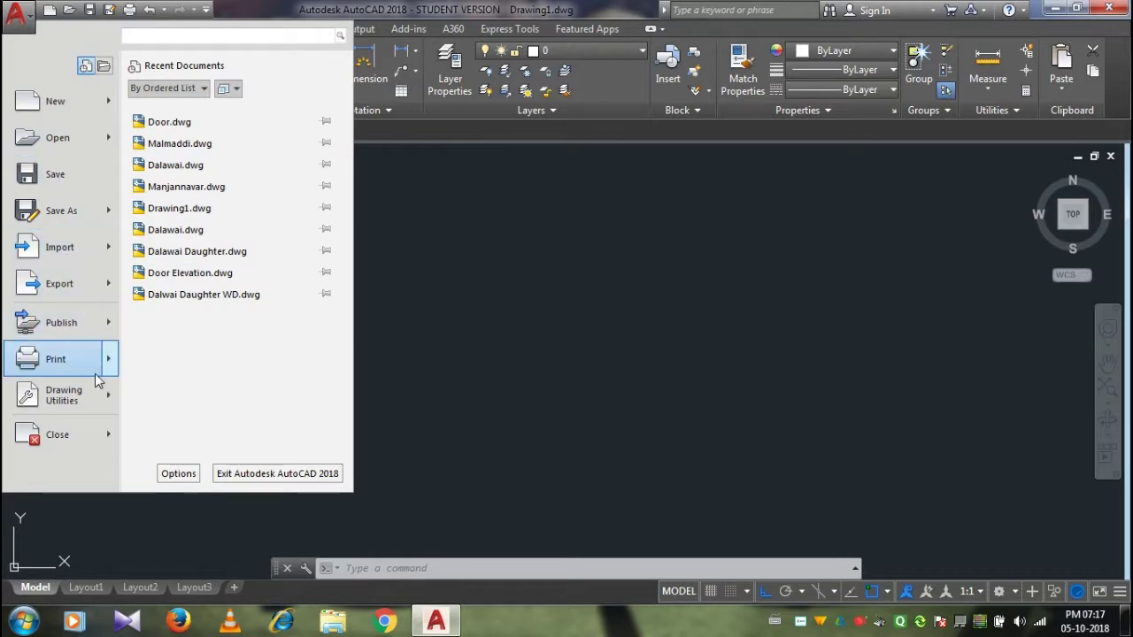
{"action": "mouse_move", "coordinate": [110, 397]}
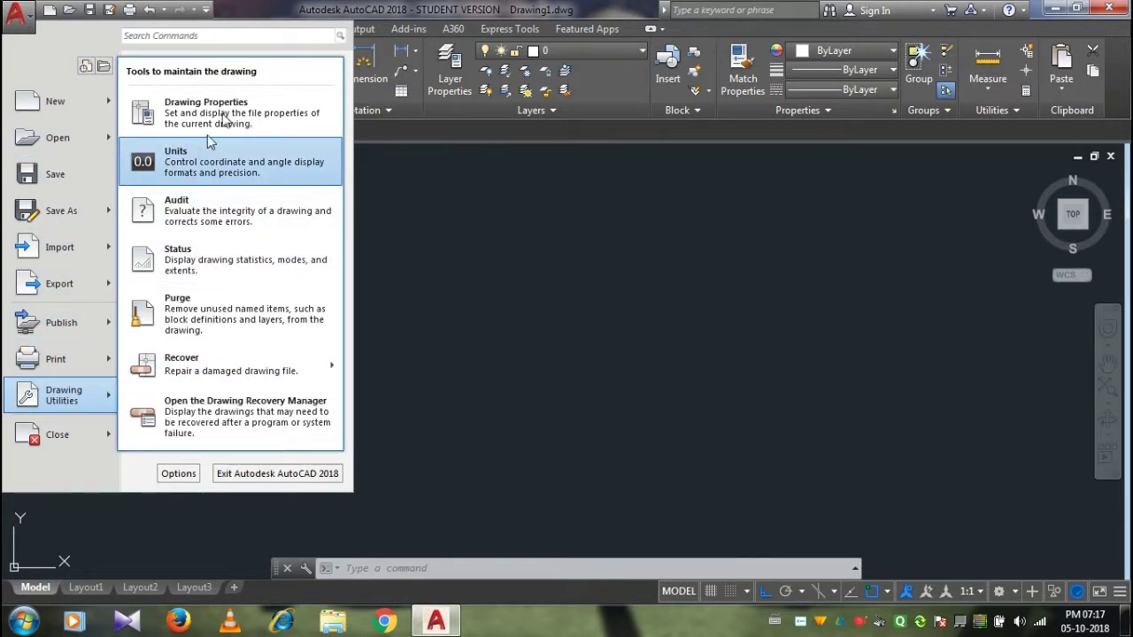
{"action": "mouse_move", "coordinate": [108, 365]}
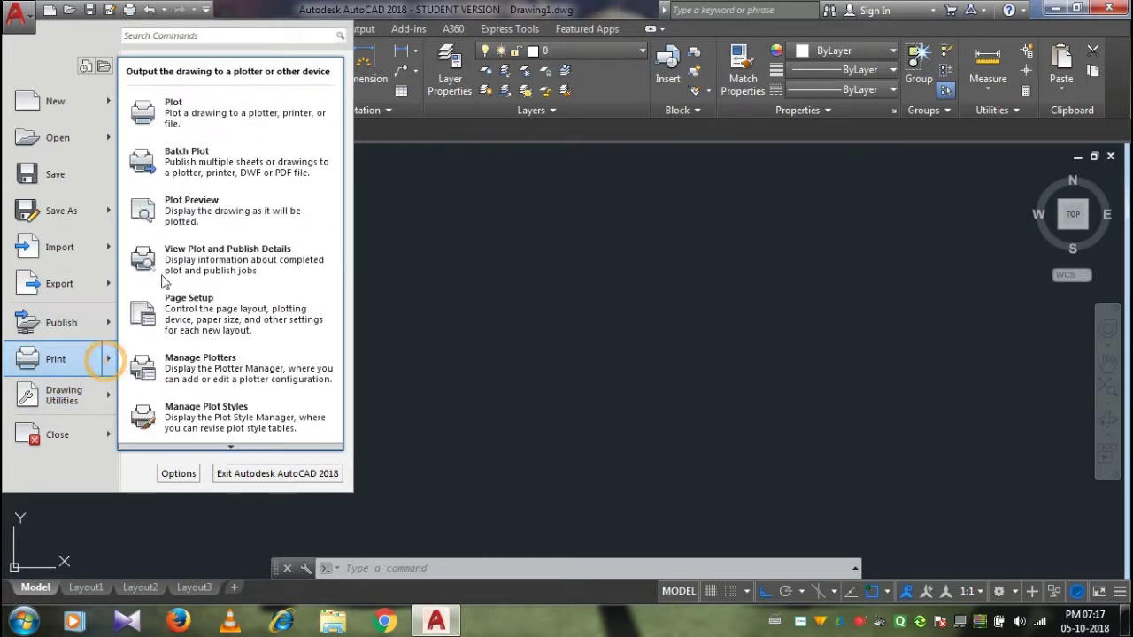
{"action": "left_click", "coordinate": [173, 142]}
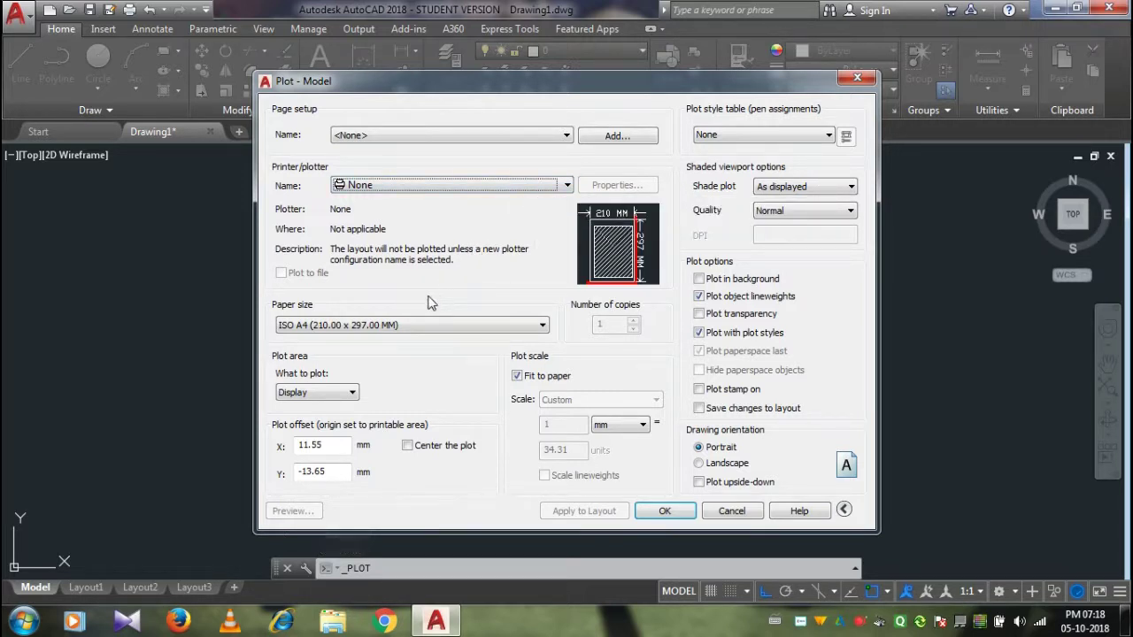
{"action": "left_click", "coordinate": [493, 327]}
{"action": "left_click", "coordinate": [482, 320]}
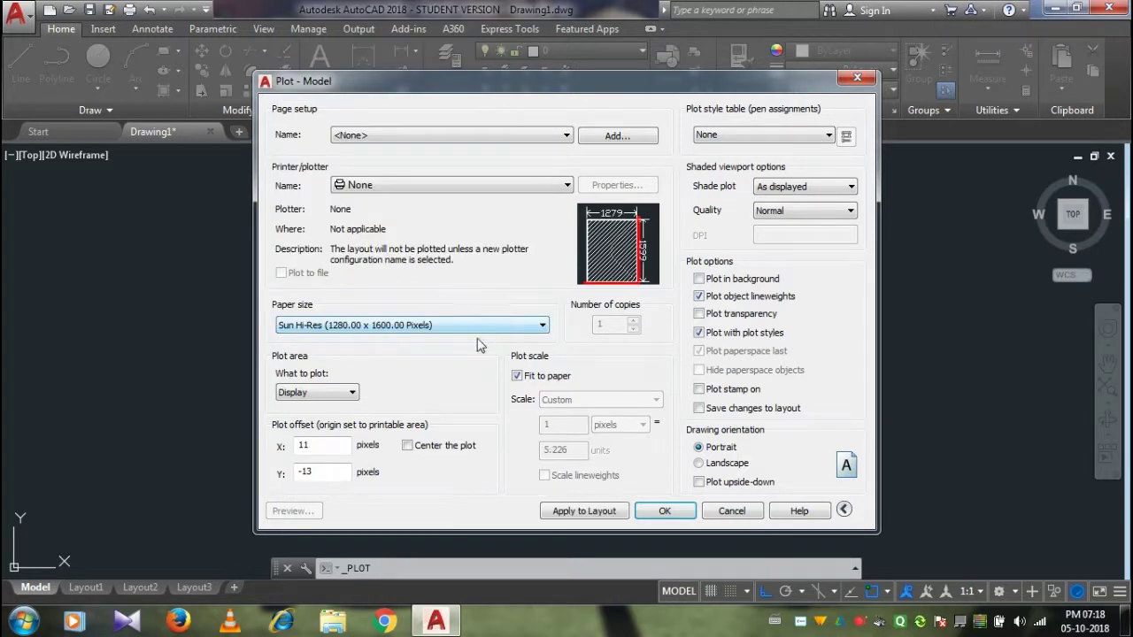
{"action": "left_click", "coordinate": [350, 396]}
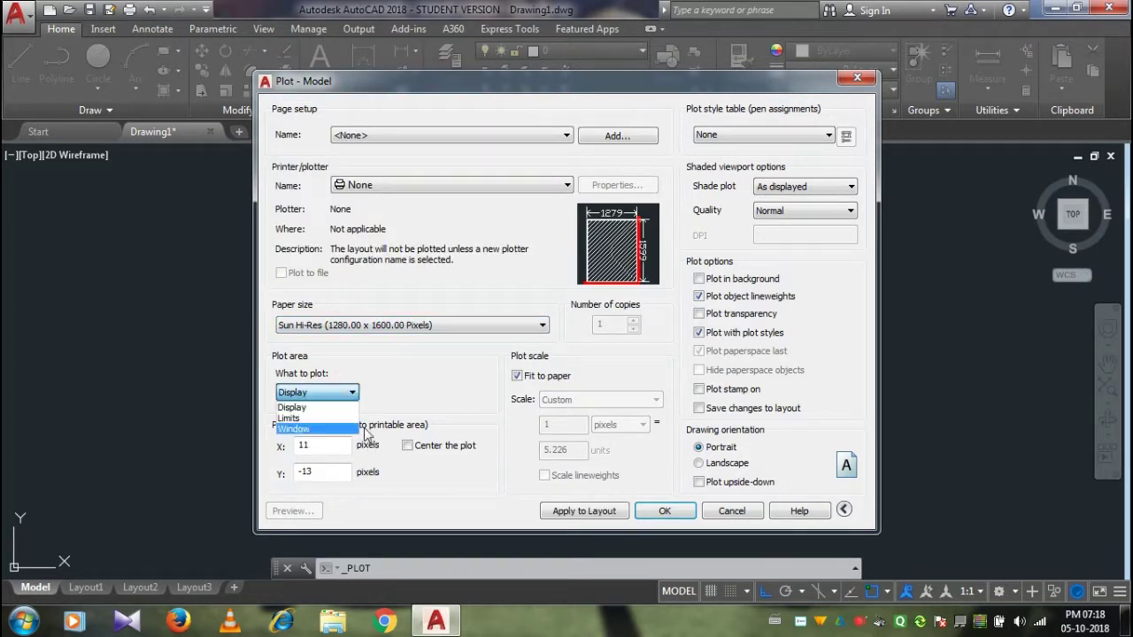
{"action": "left_click", "coordinate": [450, 382]}
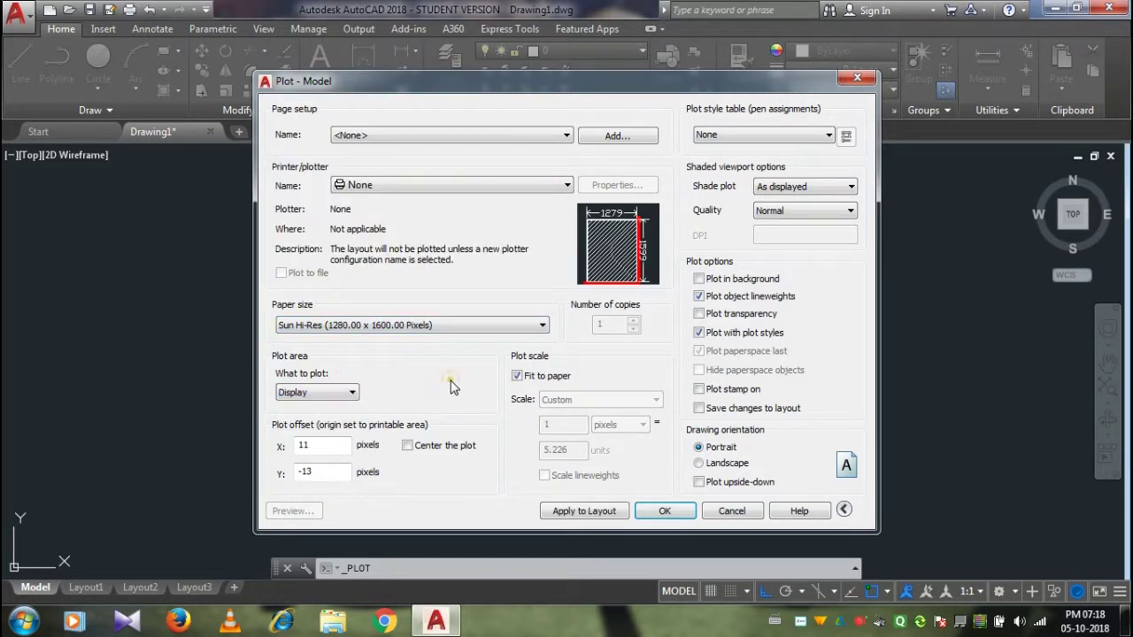
{"action": "left_click", "coordinate": [786, 141]}
{"action": "left_click", "coordinate": [805, 145]}
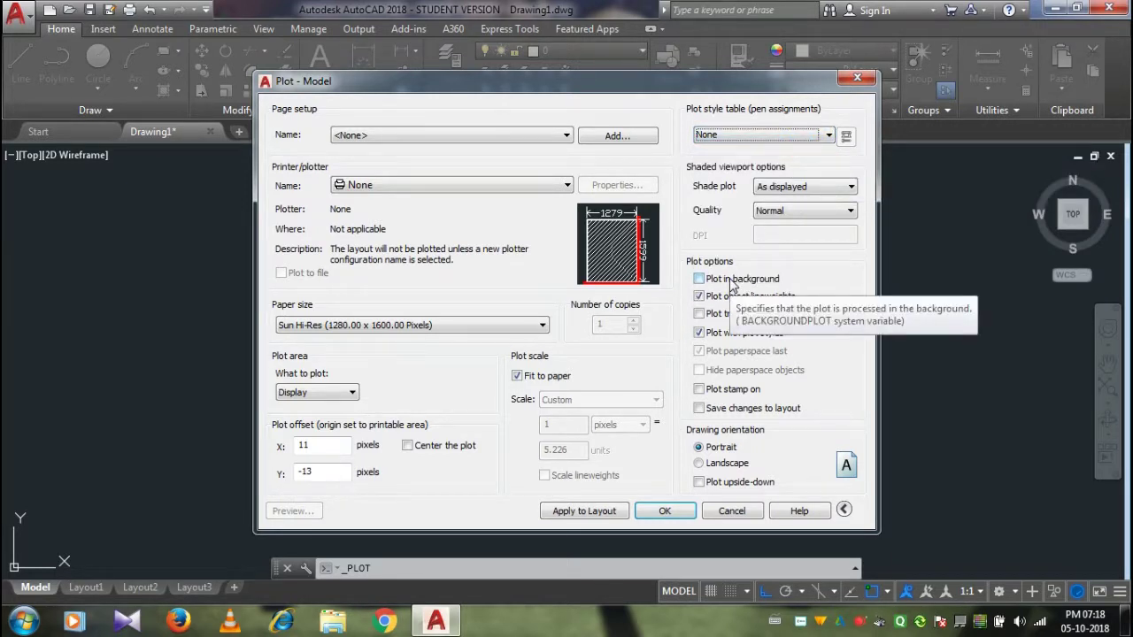
{"action": "left_click", "coordinate": [517, 375]}
{"action": "left_click", "coordinate": [517, 375]}
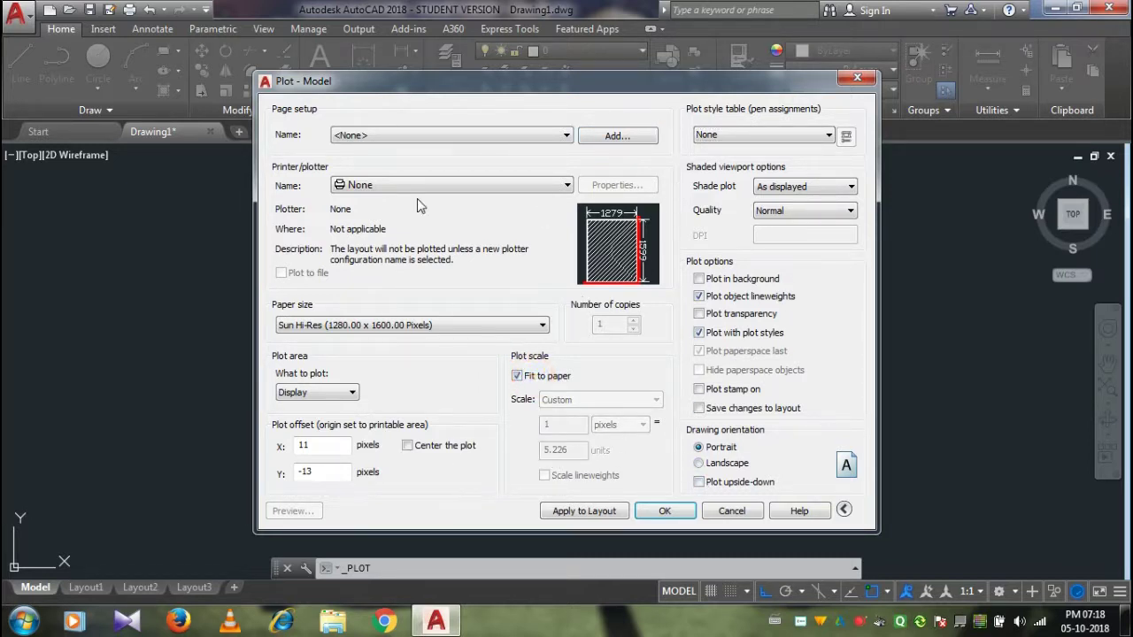
{"action": "left_click", "coordinate": [863, 79]}
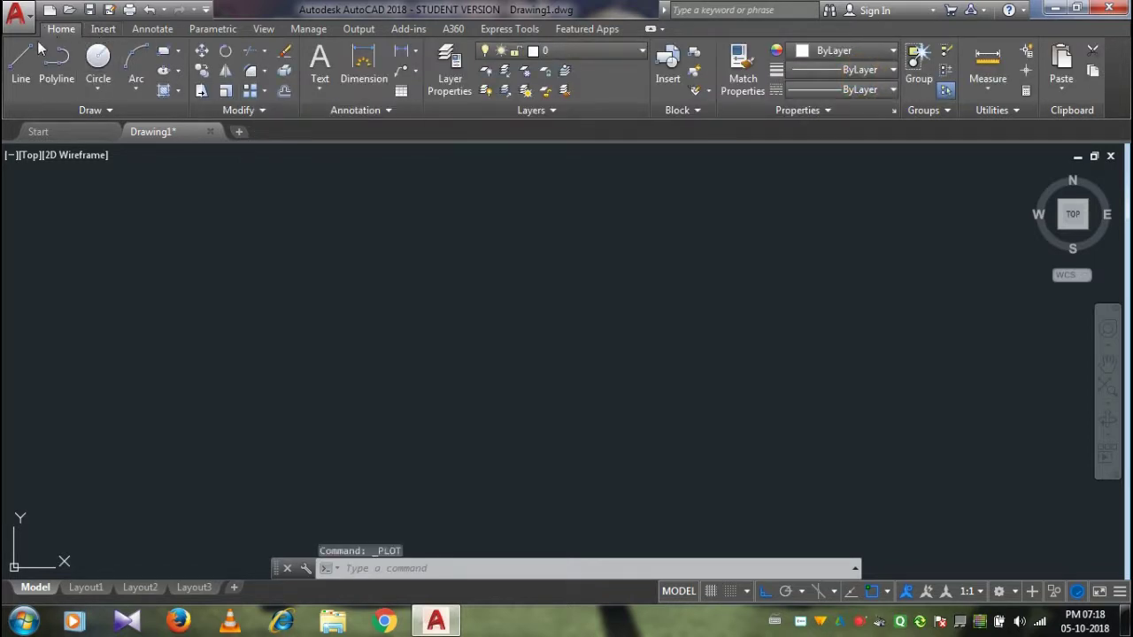
Draw a single horizontal line across the middle of the empty drawing area
{"action": "left_click", "coordinate": [21, 69]}
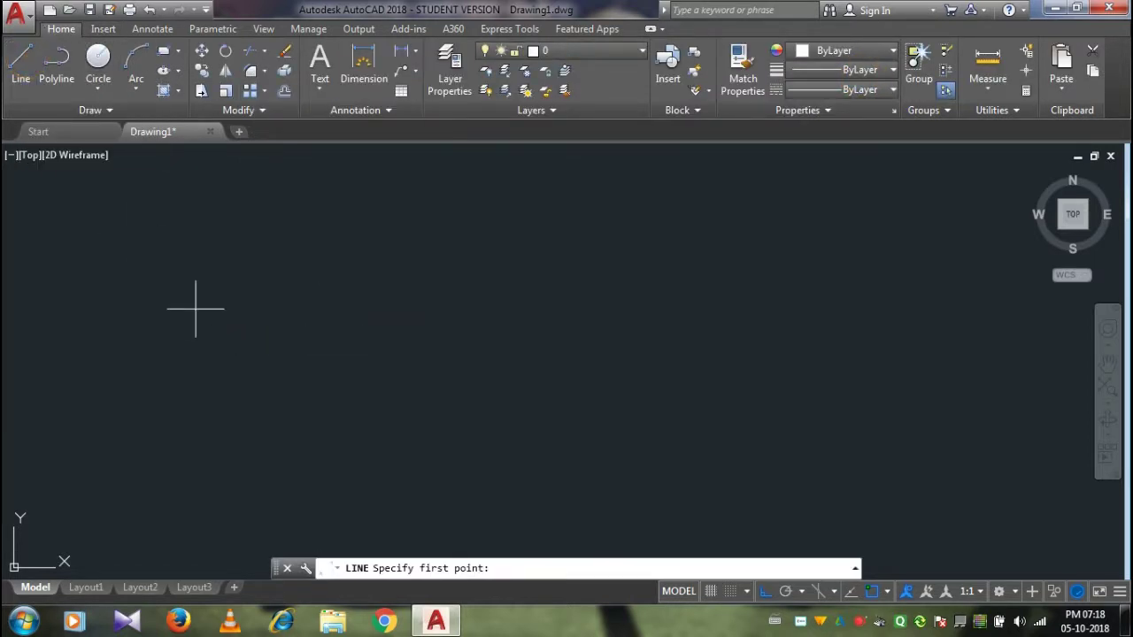
{"action": "left_click", "coordinate": [336, 339]}
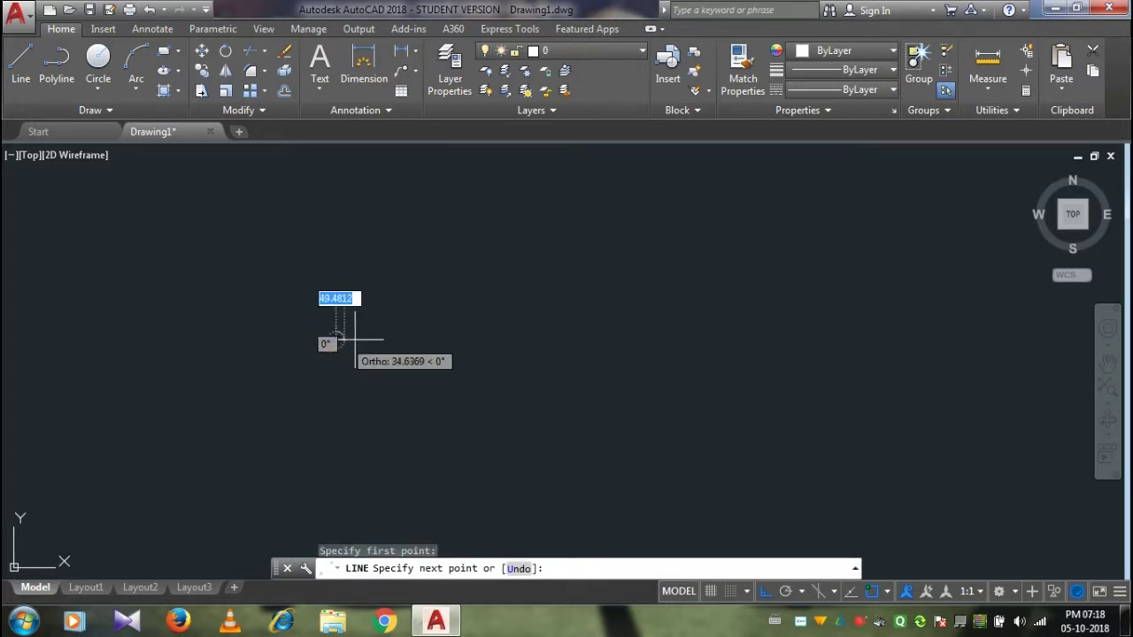
{"action": "left_click", "coordinate": [681, 339]}
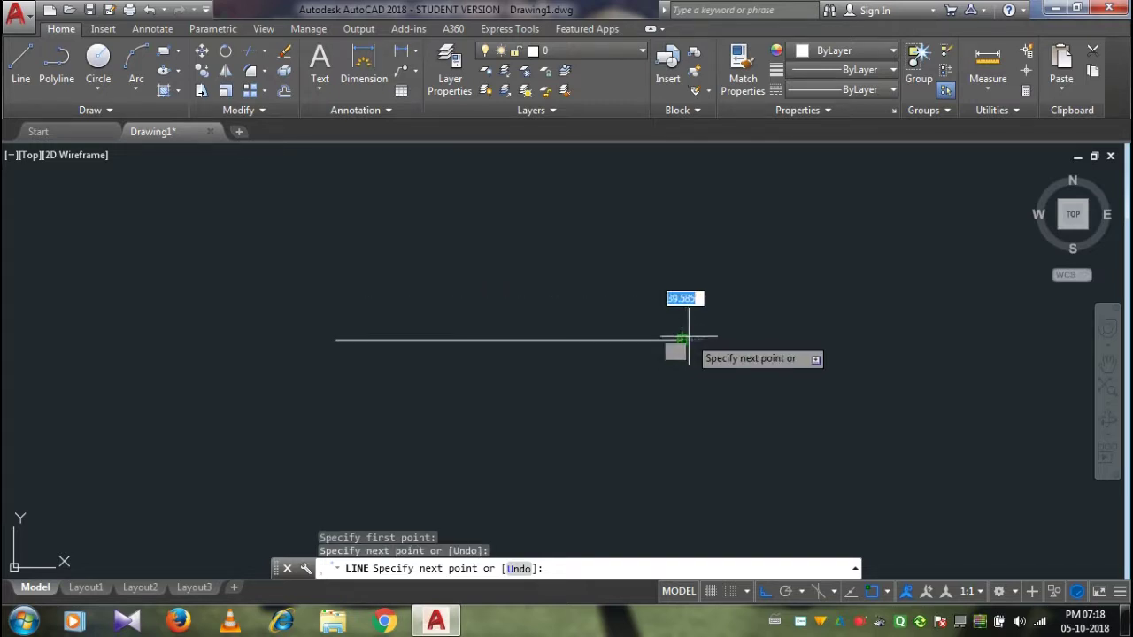
{"action": "key", "text": "Escape"}
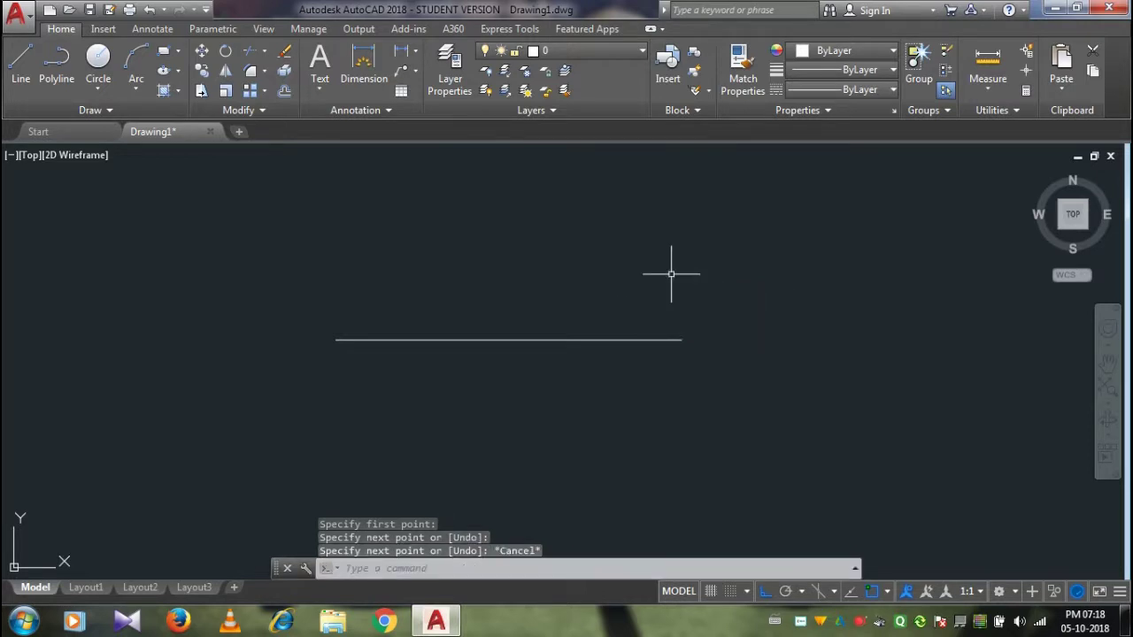
Draw a circle with a radius of 1000 centred below the horizontal line
{"action": "scroll", "coordinate": [372, 350], "scroll_direction": "down", "scroll_amount": 2}
{"action": "middle_click_drag", "start_coordinate": [372, 353], "coordinate": [431, 355]}
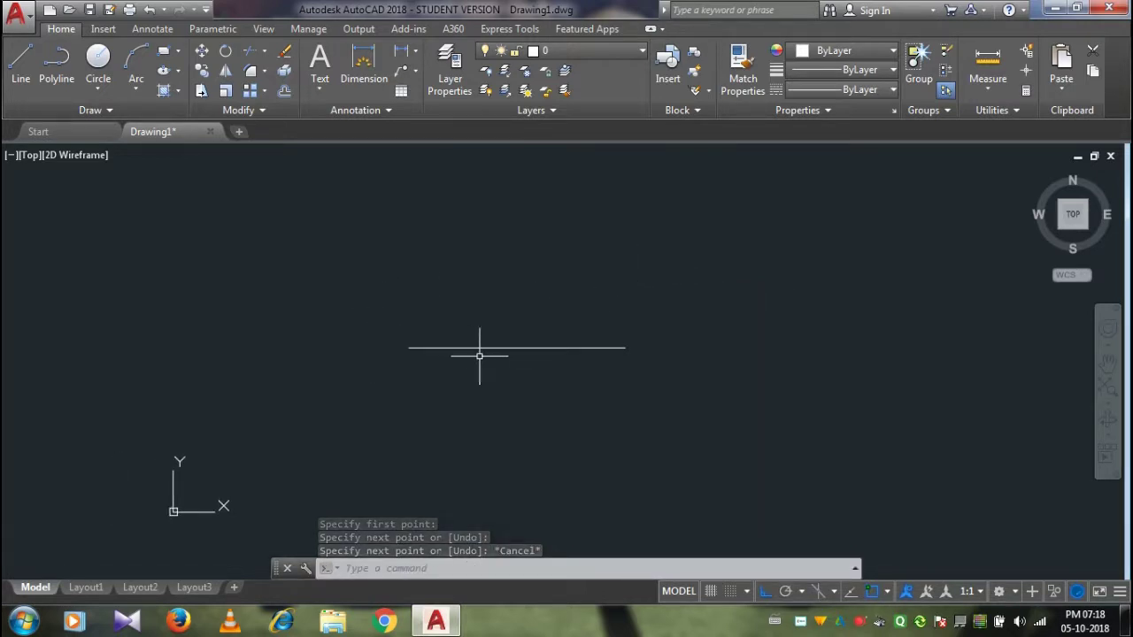
{"action": "mouse_move", "coordinate": [531, 369]}
{"action": "middle_mouse_down"}
{"action": "mouse_move", "coordinate": [607, 370]}
{"action": "mouse_move", "coordinate": [579, 375]}
{"action": "mouse_move", "coordinate": [652, 346]}
{"action": "mouse_move", "coordinate": [412, 327]}
{"action": "mouse_move", "coordinate": [419, 359]}
{"action": "mouse_move", "coordinate": [521, 369]}
{"action": "mouse_move", "coordinate": [508, 344]}
{"action": "mouse_move", "coordinate": [393, 363]}
{"action": "mouse_move", "coordinate": [445, 430]}
{"action": "mouse_move", "coordinate": [528, 408]}
{"action": "mouse_move", "coordinate": [522, 329]}
{"action": "mouse_move", "coordinate": [435, 304]}
{"action": "mouse_move", "coordinate": [380, 336]}
{"action": "mouse_move", "coordinate": [510, 301]}
{"action": "mouse_move", "coordinate": [468, 235]}
{"action": "middle_mouse_up"}
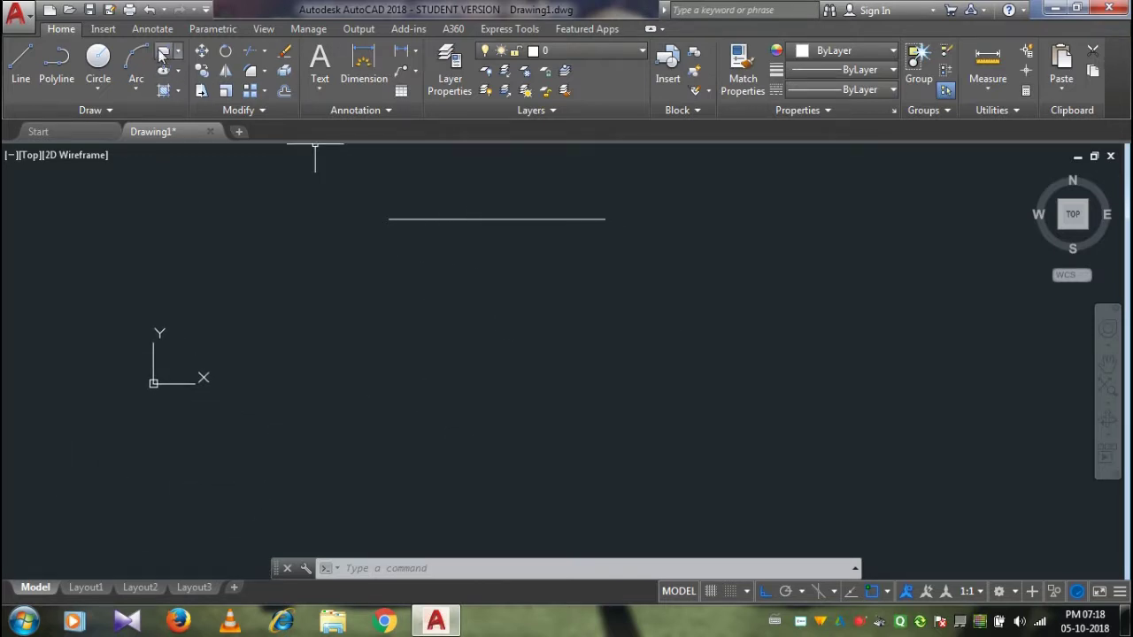
{"action": "left_click", "coordinate": [99, 58]}
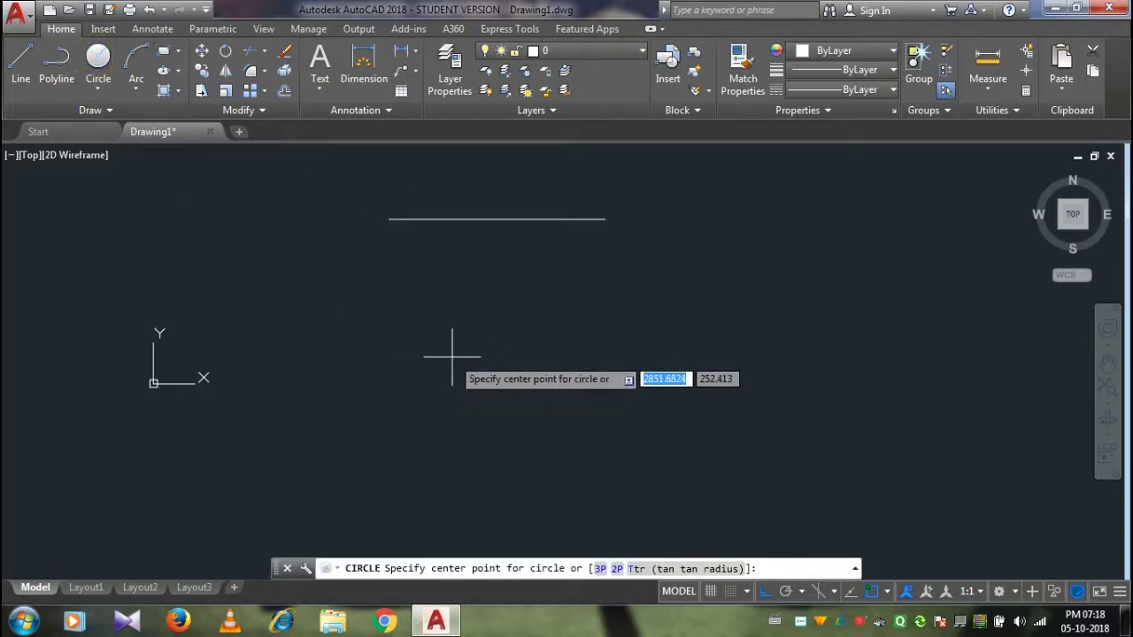
{"action": "left_click", "coordinate": [492, 349]}
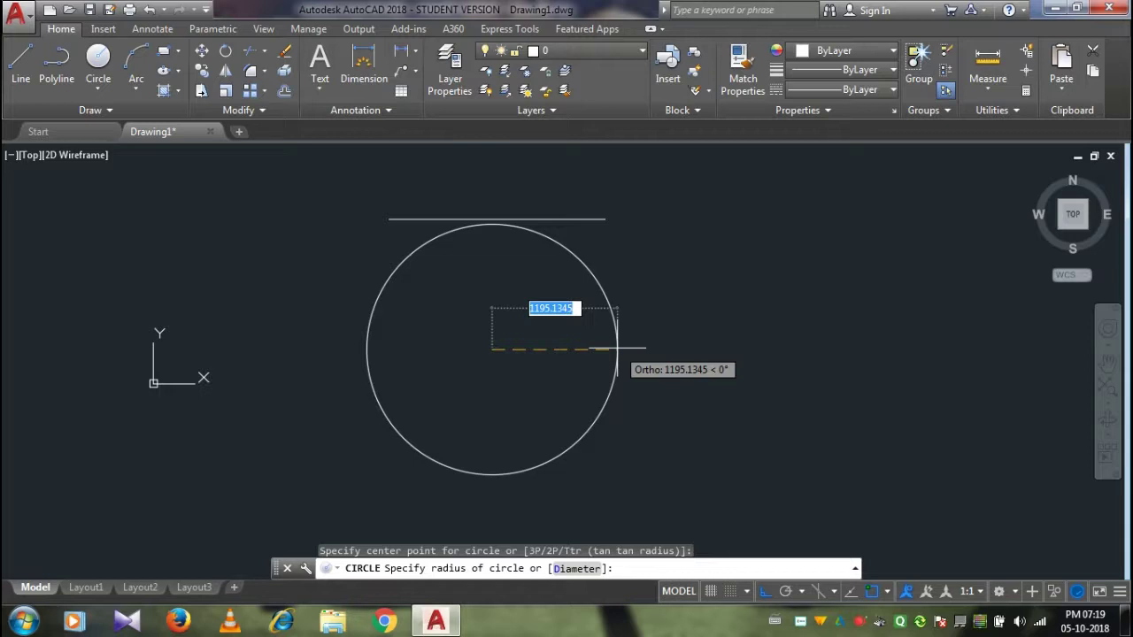
{"action": "type", "text": "1000"}
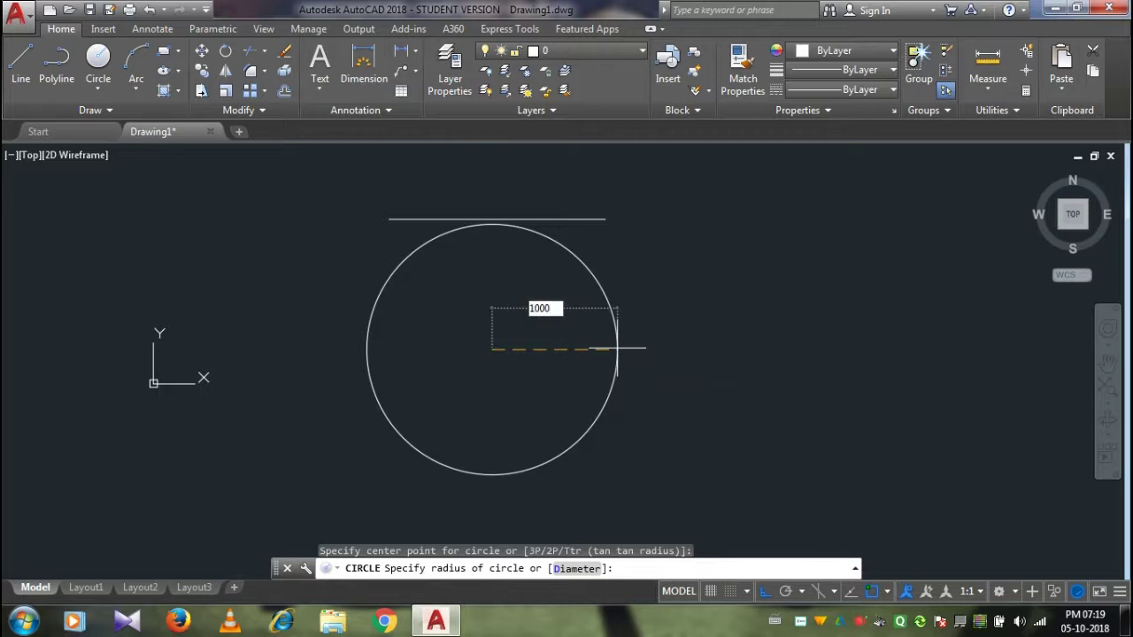
{"action": "key", "text": "Return"}
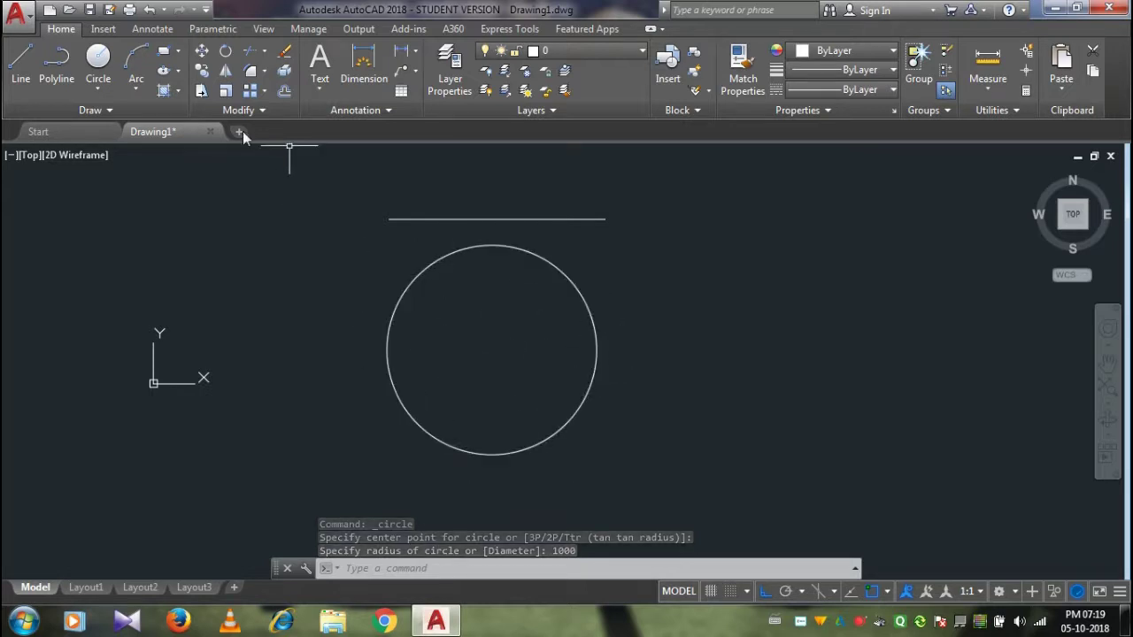
{"action": "left_click", "coordinate": [140, 85]}
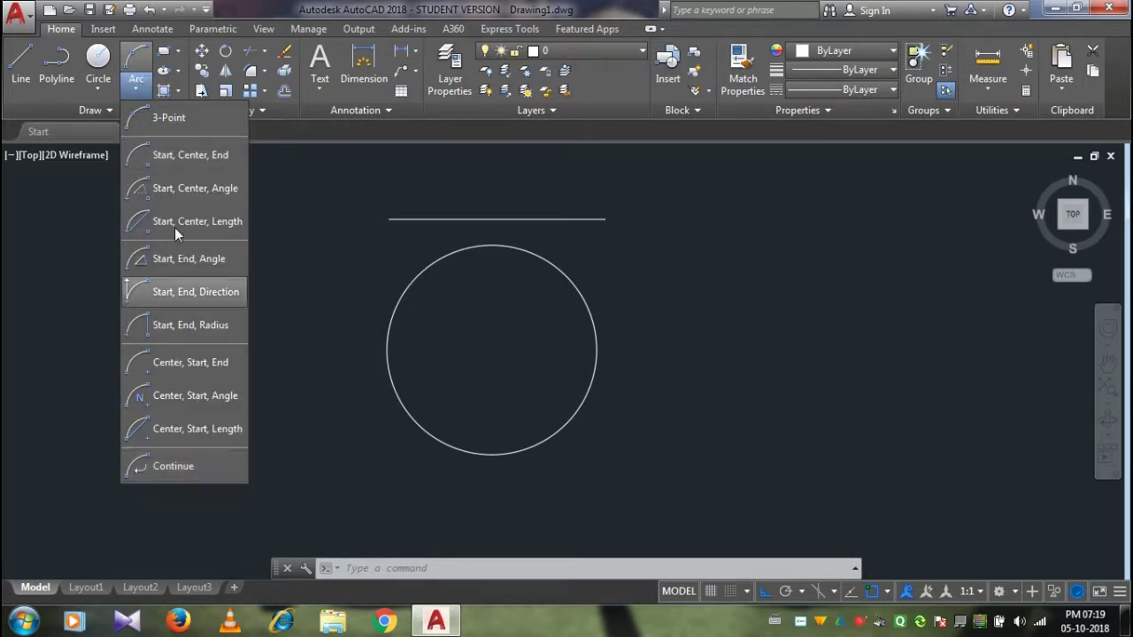
{"action": "left_click", "coordinate": [283, 260]}
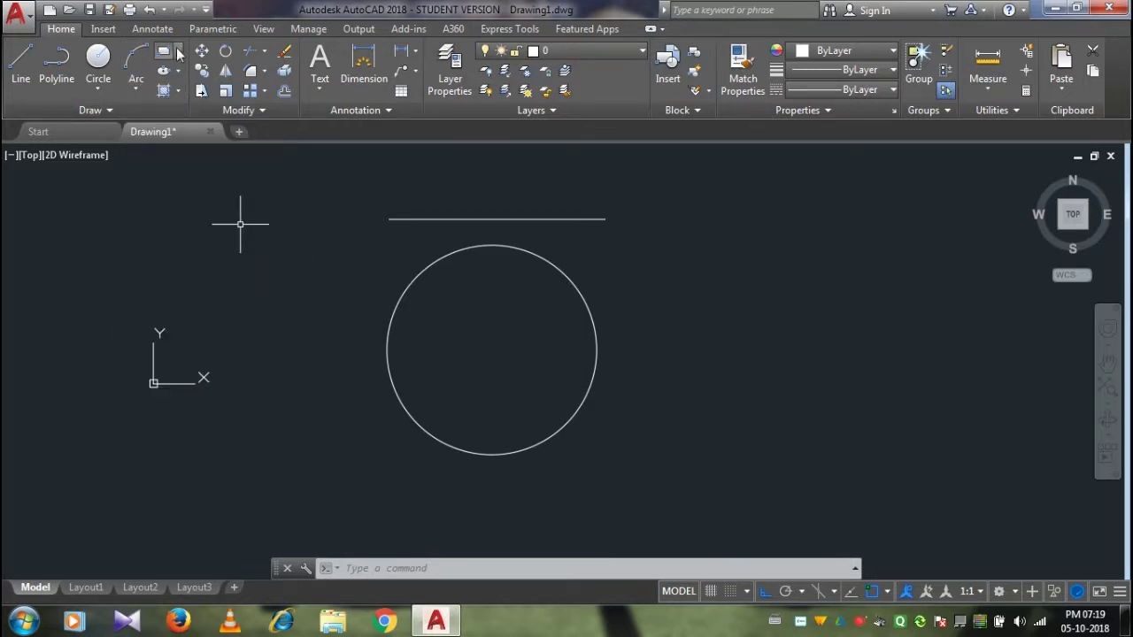
Draw a 1000 by 1000 rectangle in the empty area to the right of the circle
{"action": "left_click", "coordinate": [165, 51]}
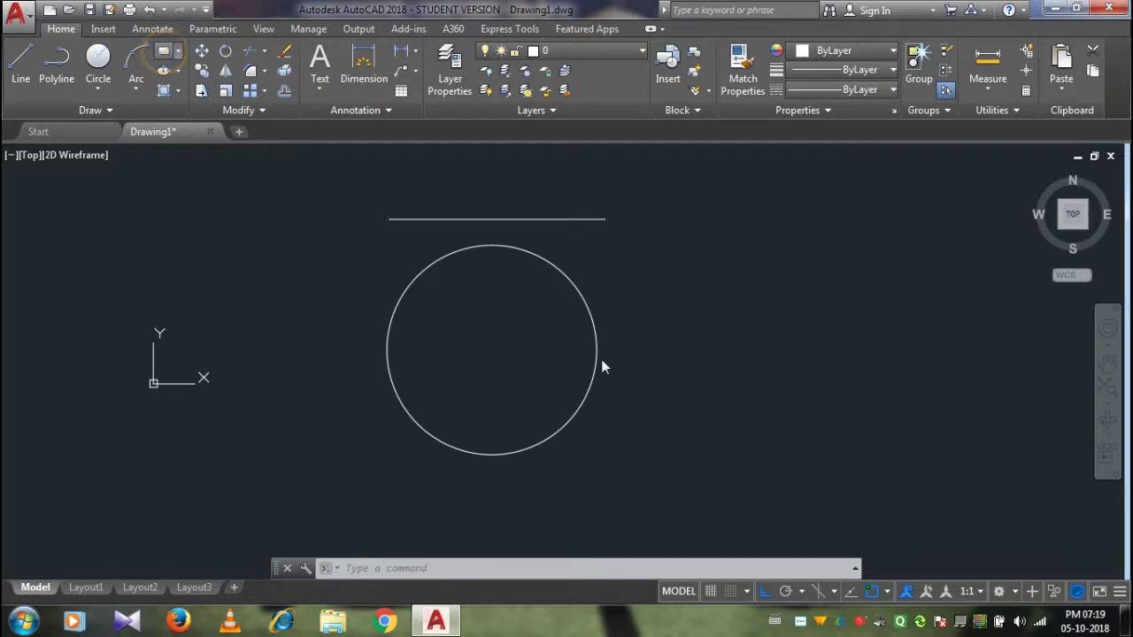
{"action": "left_click", "coordinate": [714, 284]}
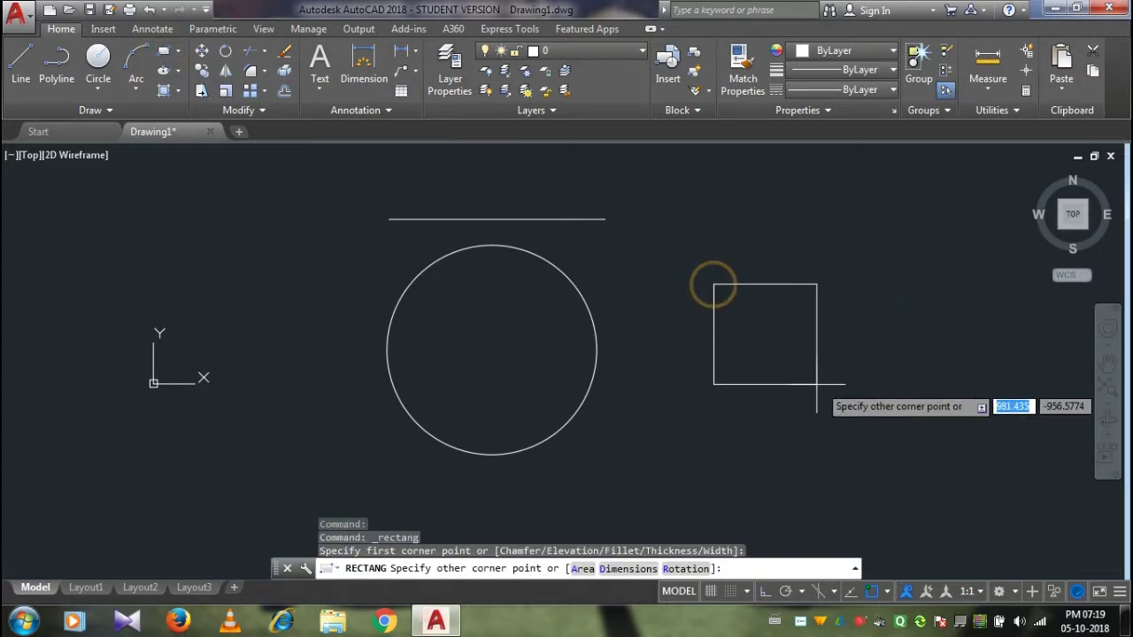
{"action": "middle_click_drag", "start_coordinate": [929, 387], "coordinate": [668, 354]}
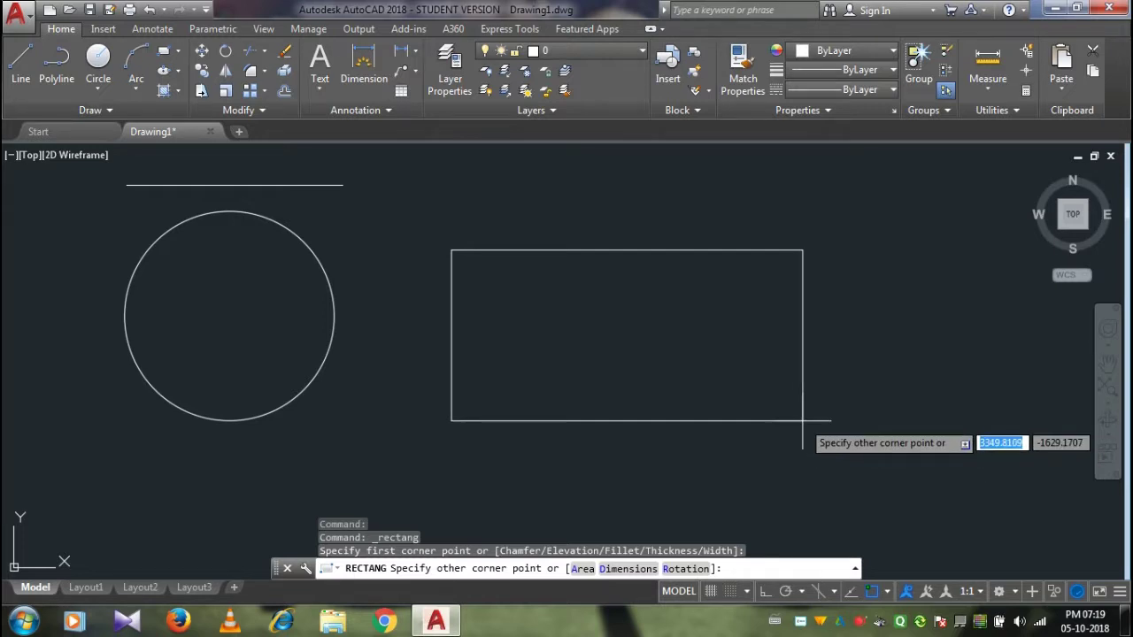
{"action": "type", "text": "1000"}
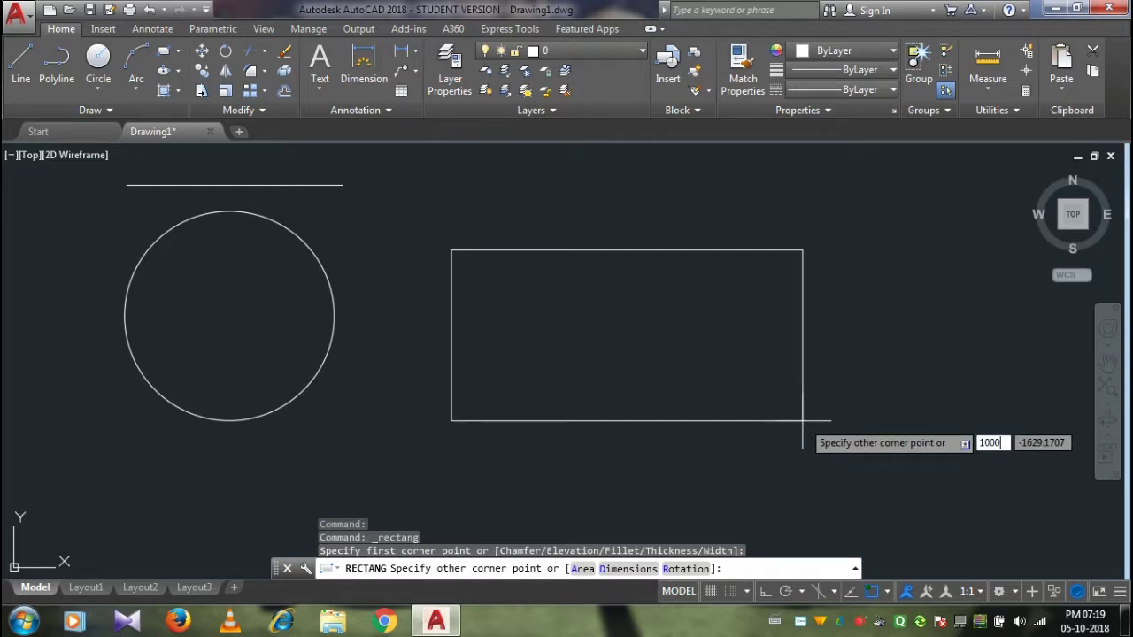
{"action": "key", "text": "Tab"}
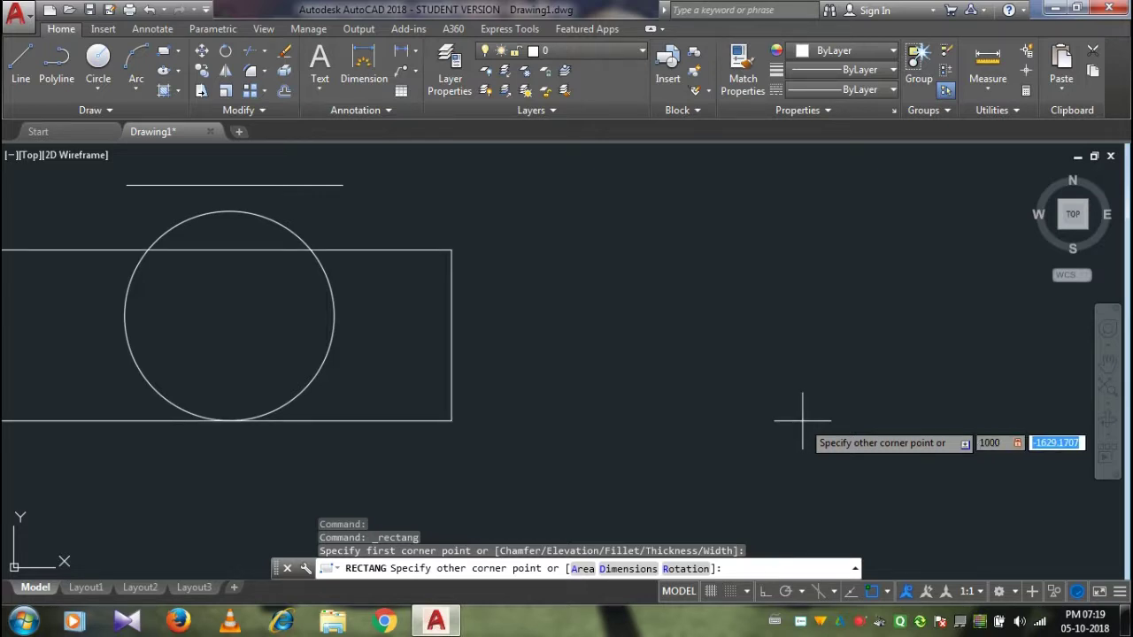
{"action": "type", "text": "1000"}
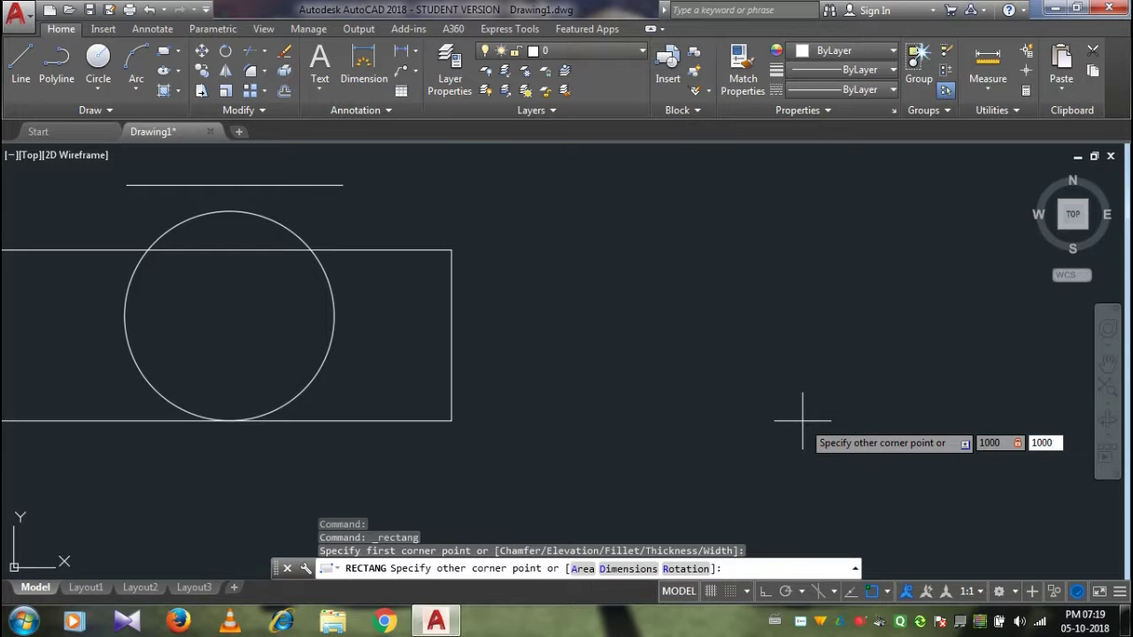
{"action": "key", "text": "Return"}
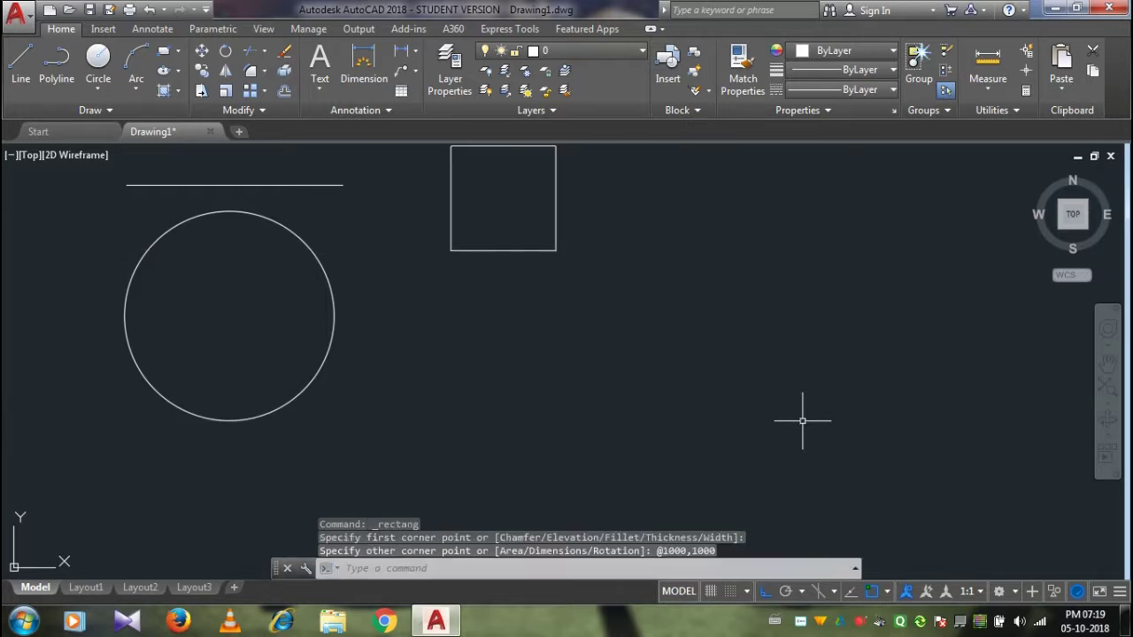
{"action": "middle_click_drag", "start_coordinate": [488, 245], "coordinate": [527, 312]}
{"action": "scroll", "coordinate": [526, 312], "scroll_direction": "up", "scroll_amount": 2}
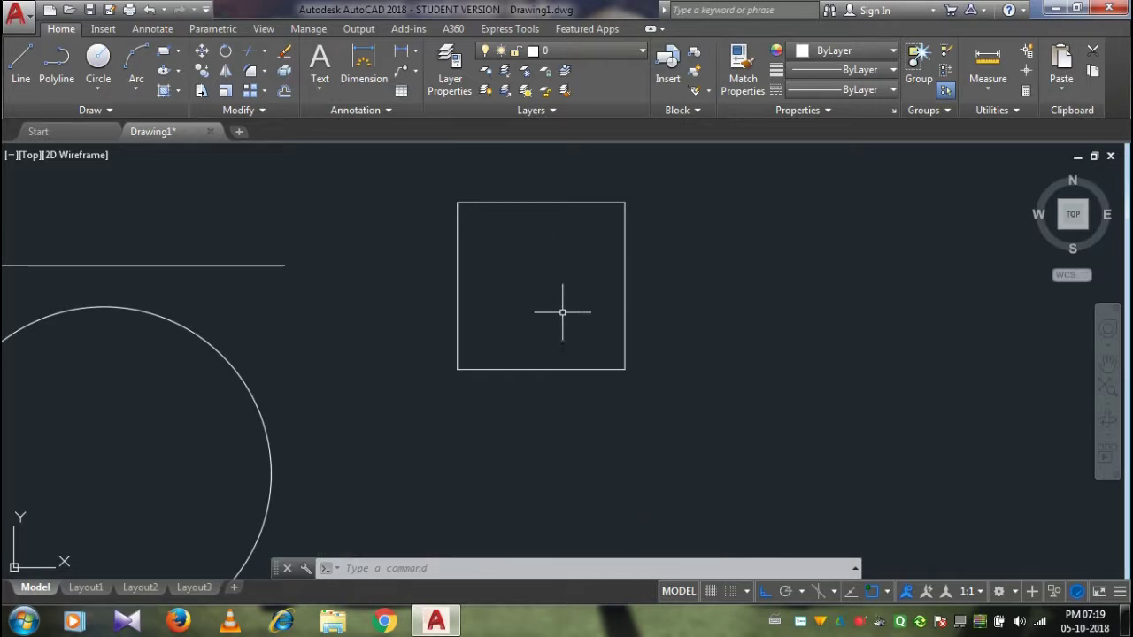
{"action": "scroll", "coordinate": [571, 323], "scroll_direction": "down", "scroll_amount": 4}
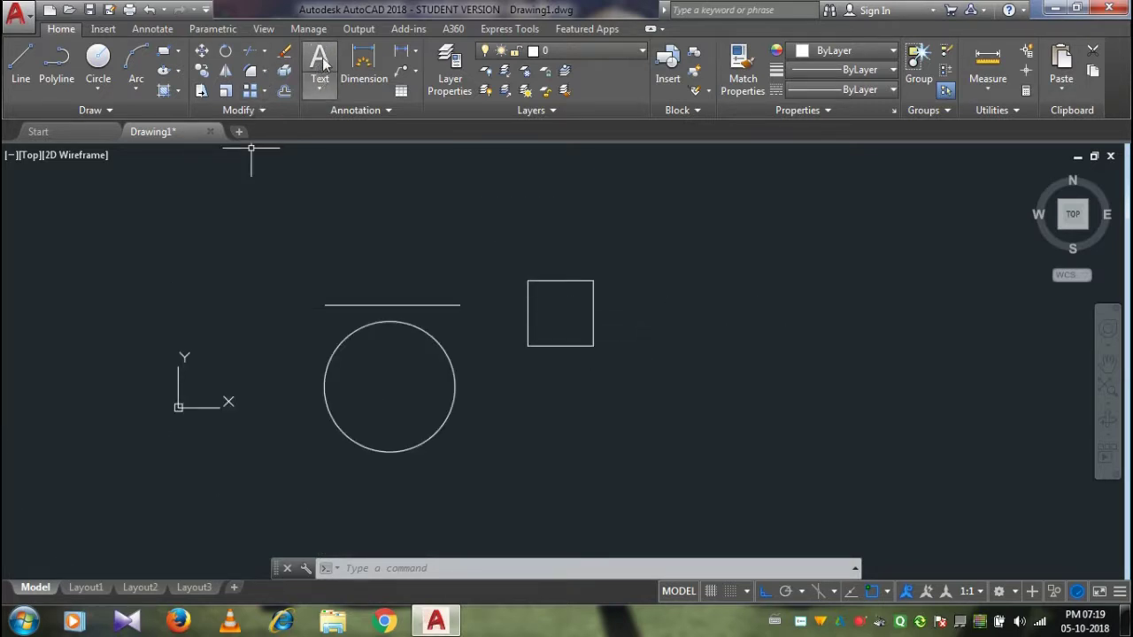